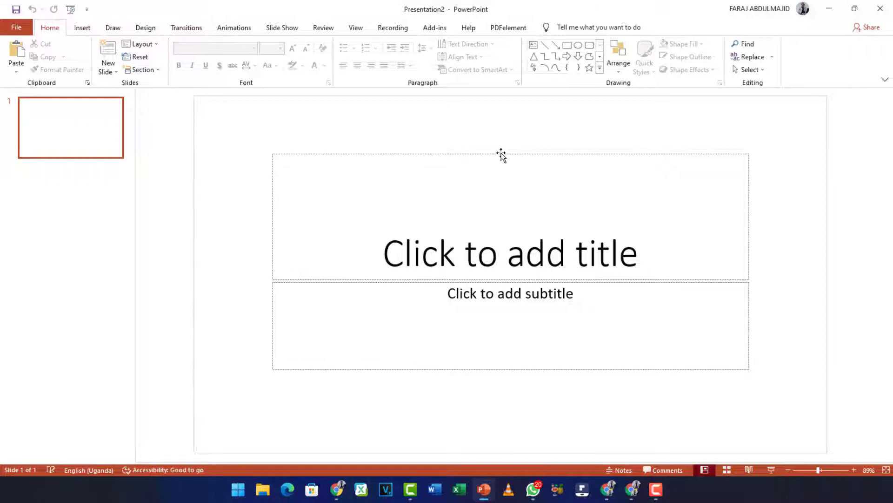
Cut the title and subtitle placeholders so the slide is blank.
{"action": "left_click", "coordinate": [502, 154]}
{"action": "right_click", "coordinate": [501, 154]}
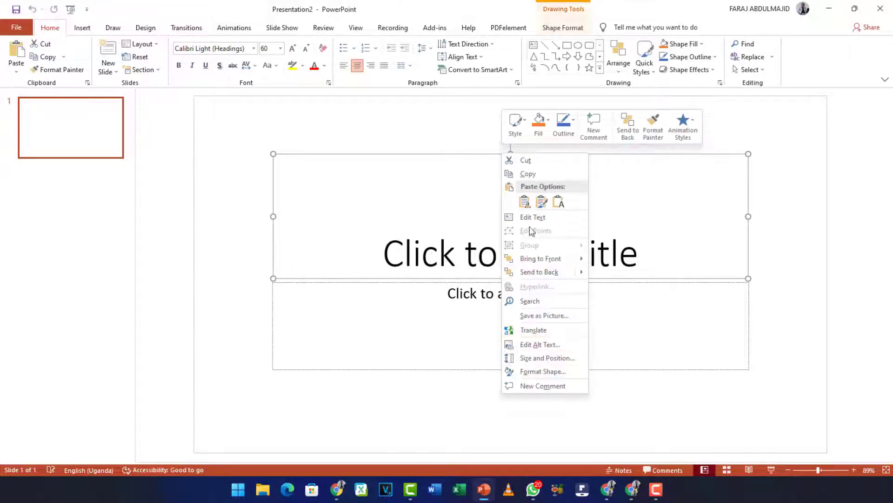
{"action": "left_click", "coordinate": [549, 160]}
{"action": "left_click", "coordinate": [464, 283]}
{"action": "right_click", "coordinate": [451, 283]}
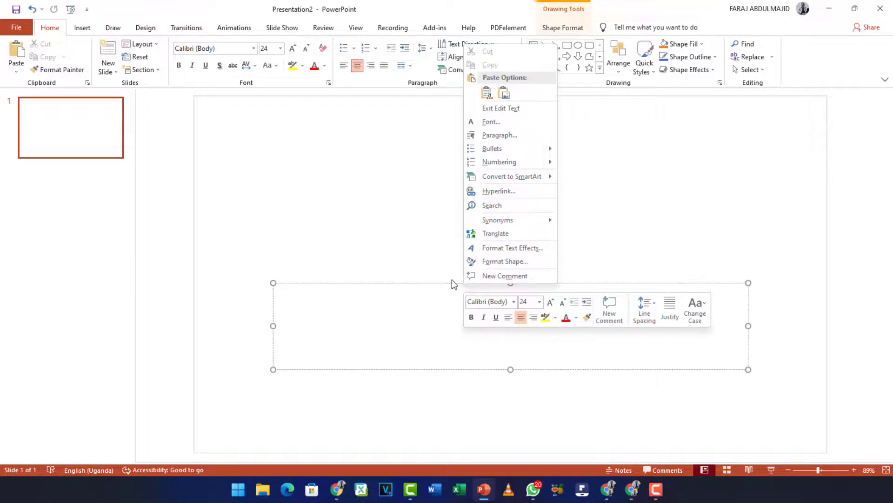
{"action": "left_click", "coordinate": [448, 283]}
{"action": "right_click", "coordinate": [447, 283]}
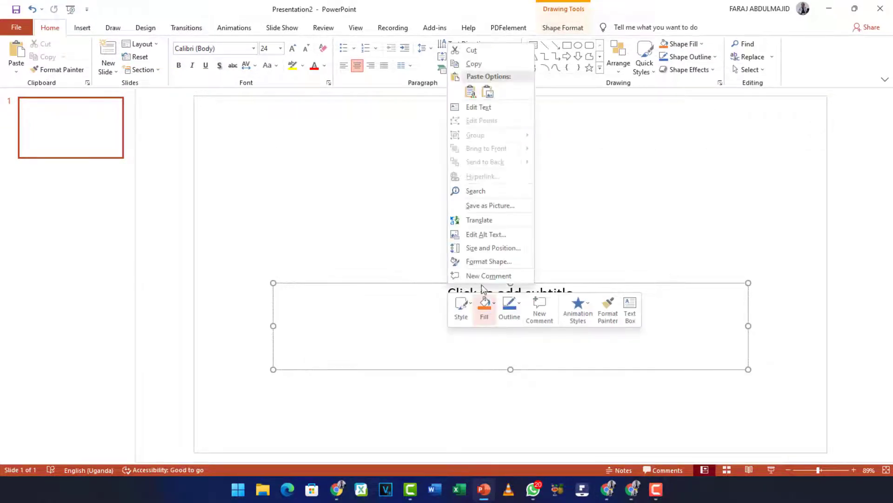
{"action": "left_click", "coordinate": [480, 51]}
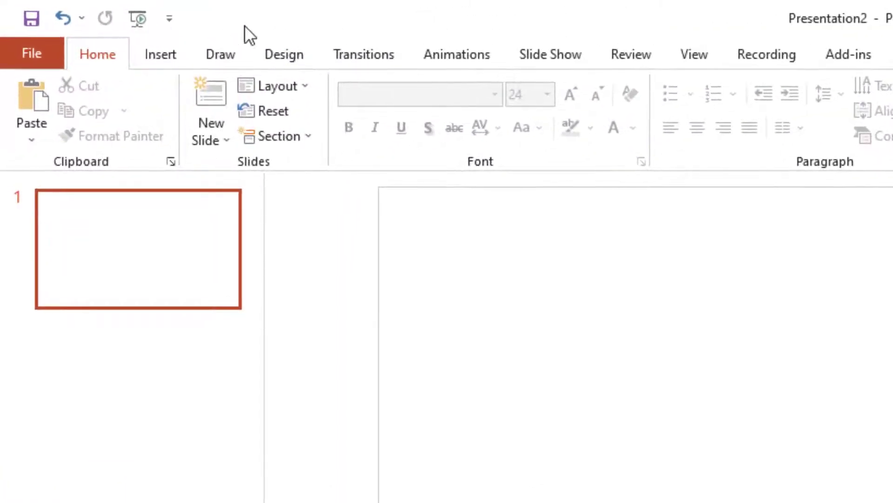
Insert the picture IMG_20191028_142725 from the Downloads folder of this device onto the blank slide.
{"action": "left_click", "coordinate": [170, 59]}
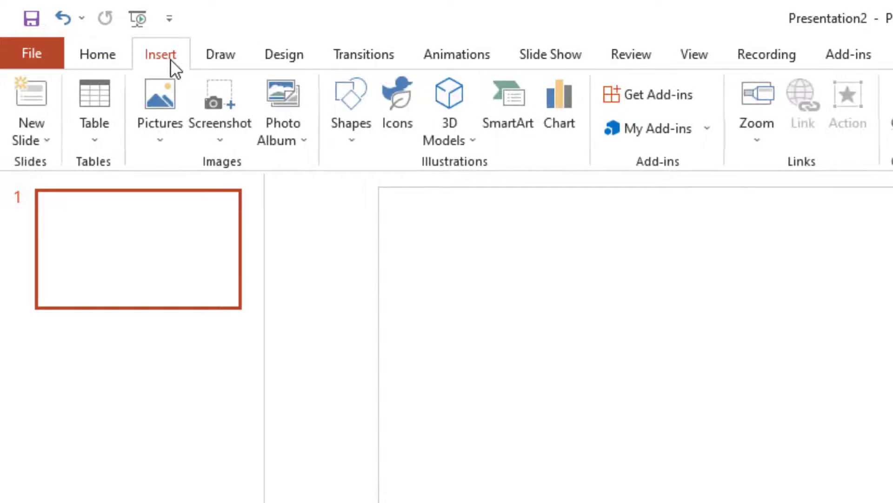
{"action": "left_click", "coordinate": [159, 140]}
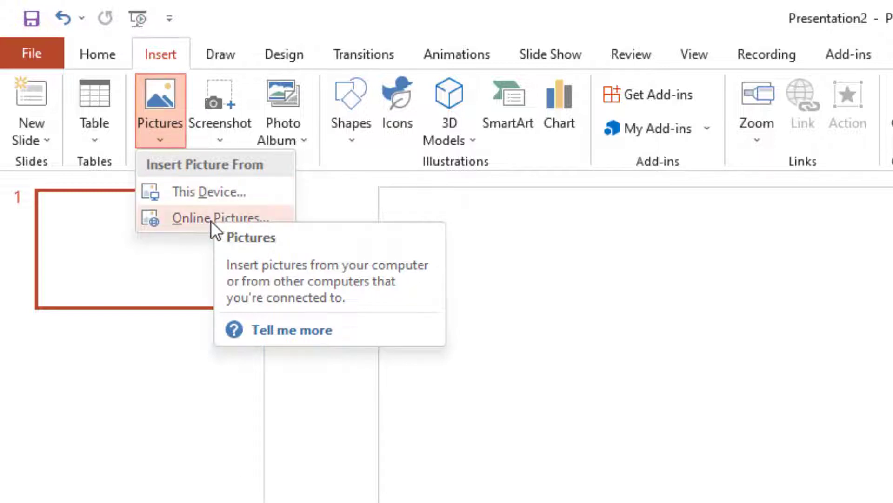
{"action": "left_click", "coordinate": [220, 197]}
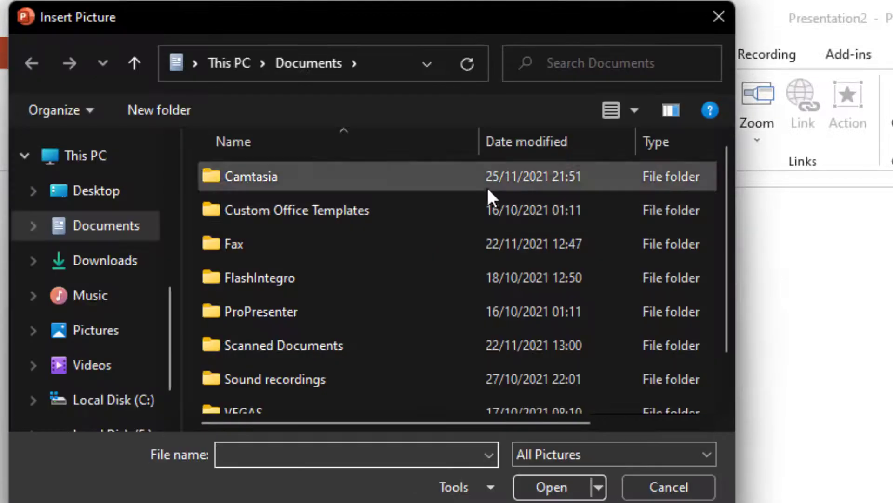
{"action": "left_click", "coordinate": [108, 262]}
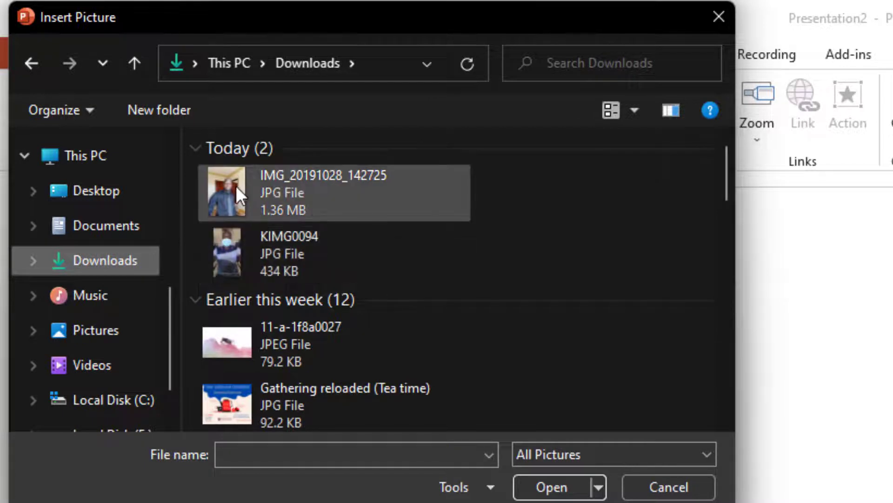
{"action": "left_click", "coordinate": [236, 186]}
{"action": "left_click", "coordinate": [549, 487]}
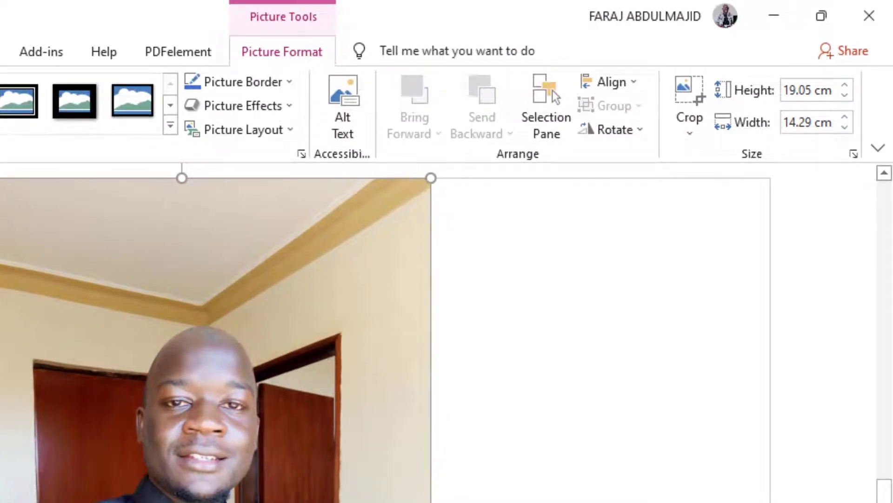
Crop the ceiling off the top of the picture to a height of about 15.29 cm and move the picture up slightly.
{"action": "left_click", "coordinate": [693, 87]}
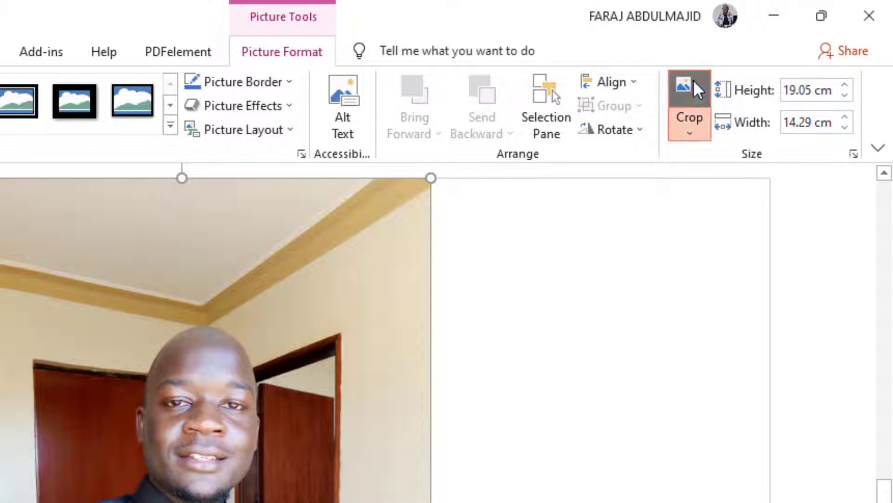
{"action": "left_click_drag", "start_coordinate": [182, 182], "coordinate": [179, 307]}
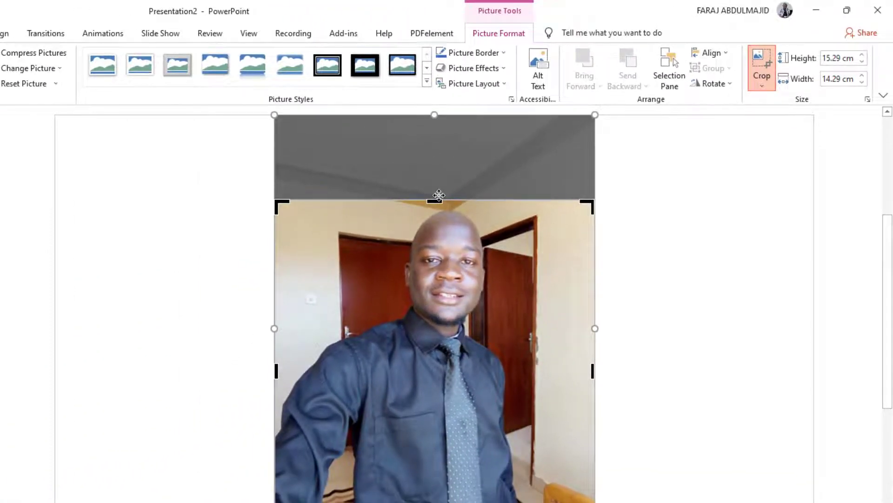
{"action": "left_click", "coordinate": [658, 277]}
{"action": "left_click", "coordinate": [456, 352]}
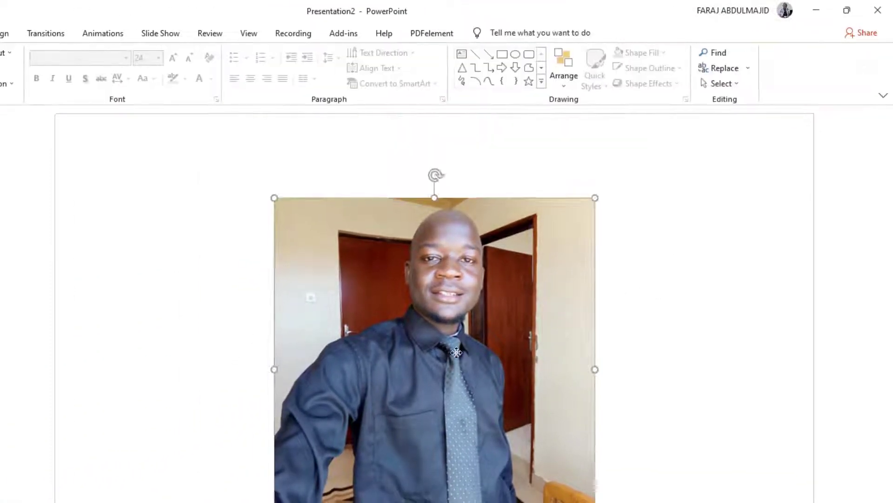
{"action": "left_click_drag", "start_coordinate": [456, 352], "coordinate": [454, 309]}
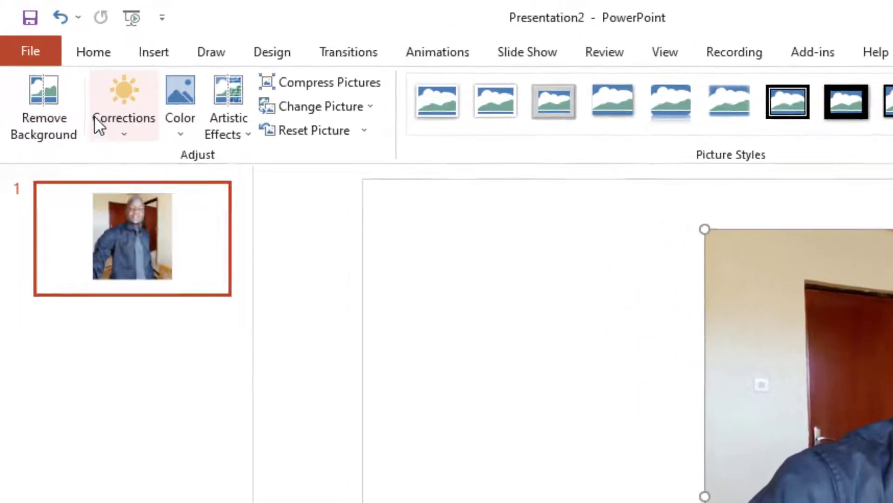
Start Remove Background on the picture and mark the shirt, sleeve and top of the head as areas to keep.
{"action": "left_click", "coordinate": [50, 108]}
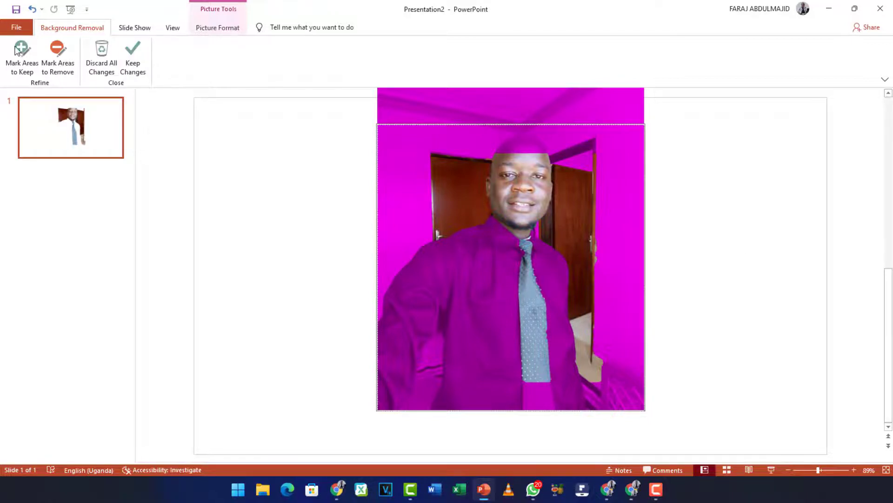
{"action": "left_click", "coordinate": [100, 47]}
{"action": "left_click", "coordinate": [15, 50]}
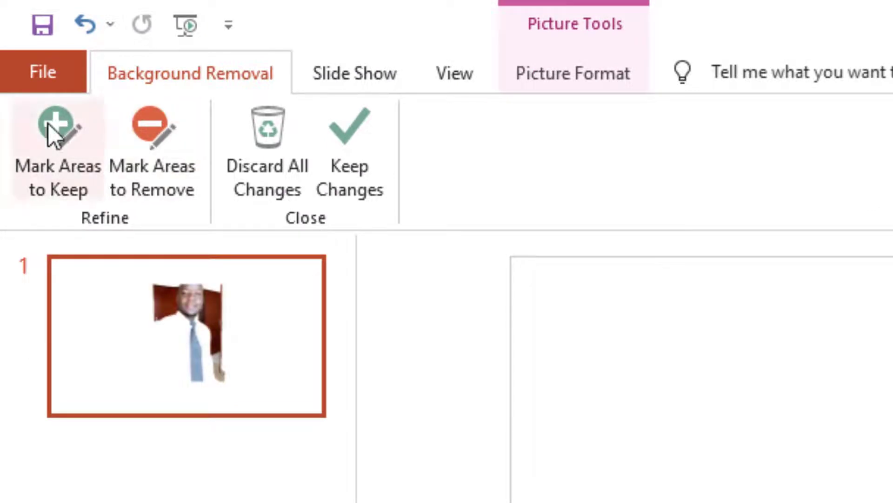
{"action": "left_click", "coordinate": [48, 124]}
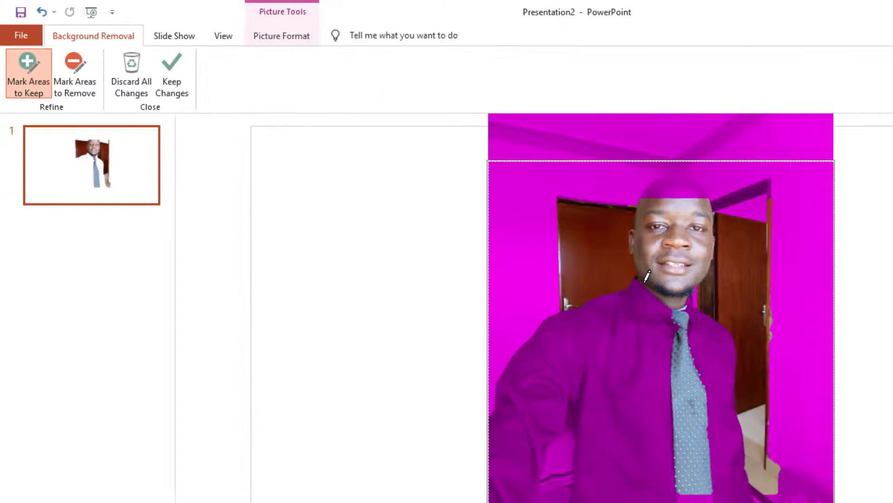
{"action": "left_click_drag", "start_coordinate": [494, 215], "coordinate": [456, 296]}
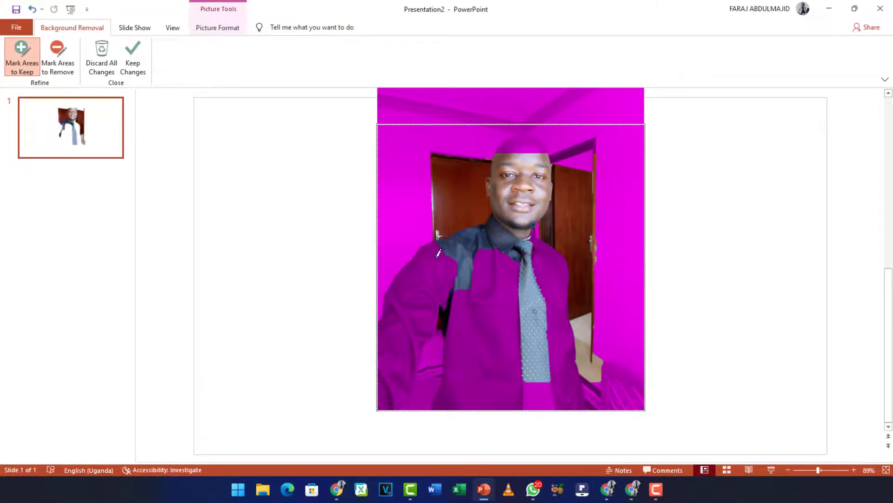
{"action": "left_click_drag", "start_coordinate": [439, 253], "coordinate": [385, 391]}
{"action": "left_click_drag", "start_coordinate": [489, 252], "coordinate": [493, 406]}
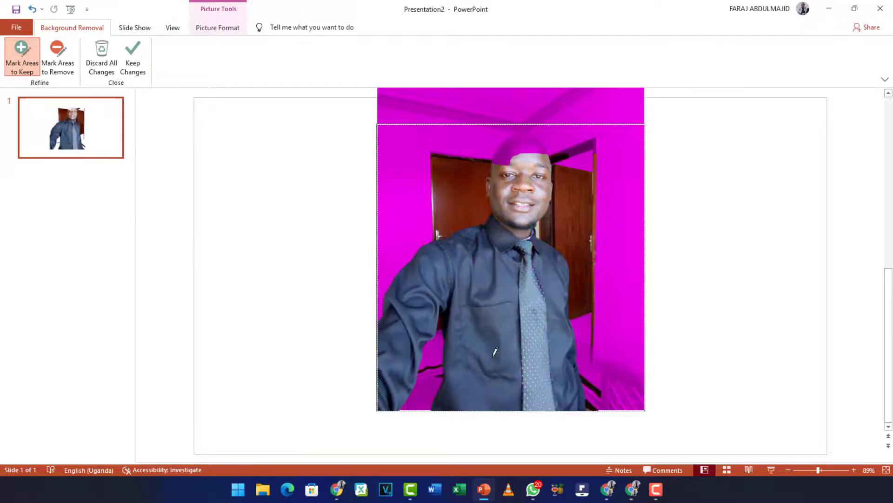
{"action": "left_click_drag", "start_coordinate": [506, 153], "coordinate": [523, 139]}
Mark parts of the wall and doors on both sides of the man as areas to remove, undoing one removal stroke.
{"action": "left_click", "coordinate": [57, 59]}
{"action": "left_click_drag", "start_coordinate": [469, 160], "coordinate": [380, 249]}
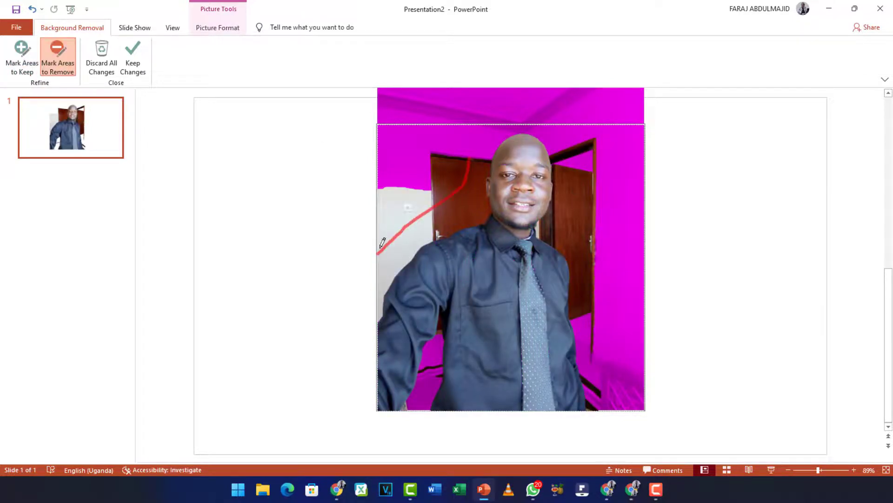
{"action": "left_click_drag", "start_coordinate": [481, 165], "coordinate": [460, 194]}
{"action": "left_click", "coordinate": [58, 58]}
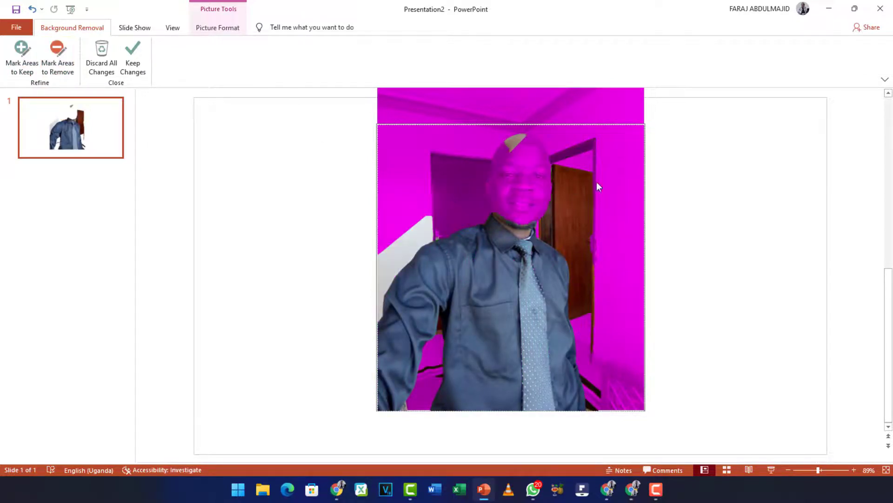
{"action": "key", "text": "ctrl+z"}
{"action": "left_click", "coordinate": [58, 58]}
{"action": "left_click_drag", "start_coordinate": [584, 152], "coordinate": [597, 191]}
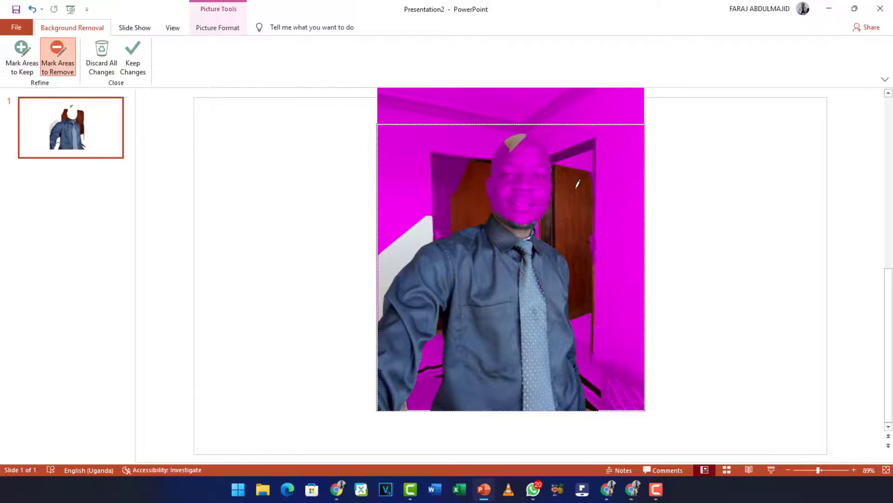
Mark the man's head and face as areas to keep, and the remaining doors, door frame and wall as areas to remove.
{"action": "left_click", "coordinate": [22, 58]}
{"action": "left_click_drag", "start_coordinate": [525, 142], "coordinate": [519, 229]}
{"action": "left_click", "coordinate": [58, 59]}
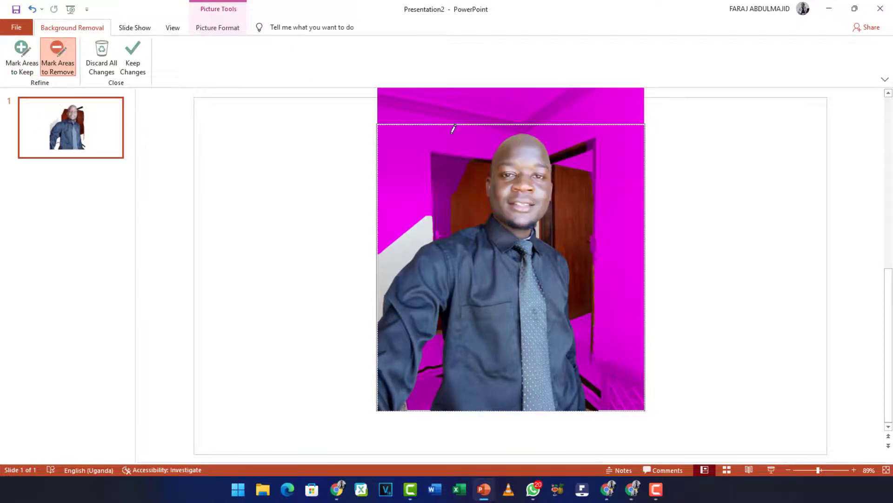
{"action": "left_click_drag", "start_coordinate": [584, 311], "coordinate": [584, 230]}
{"action": "mouse_move", "coordinate": [573, 263]}
{"action": "left_mouse_down"}
{"action": "mouse_move", "coordinate": [567, 224]}
{"action": "mouse_move", "coordinate": [541, 227]}
{"action": "mouse_move", "coordinate": [580, 197]}
{"action": "left_mouse_up"}
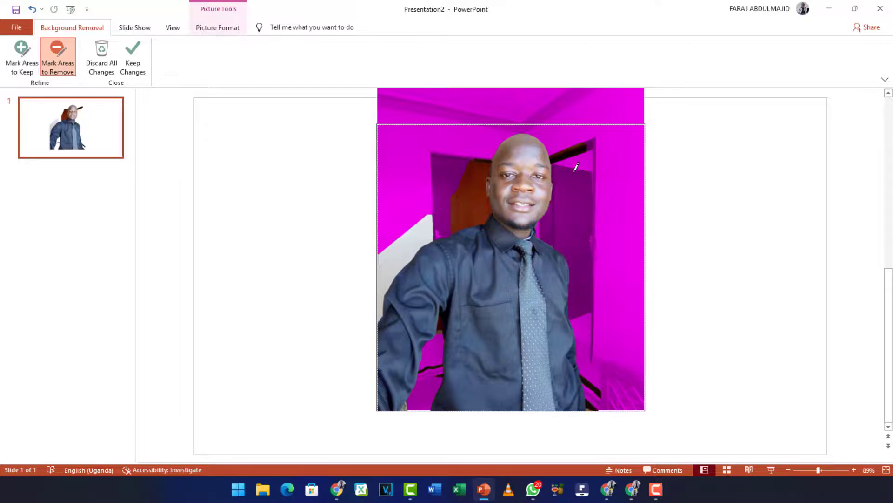
{"action": "left_click_drag", "start_coordinate": [569, 162], "coordinate": [571, 143]}
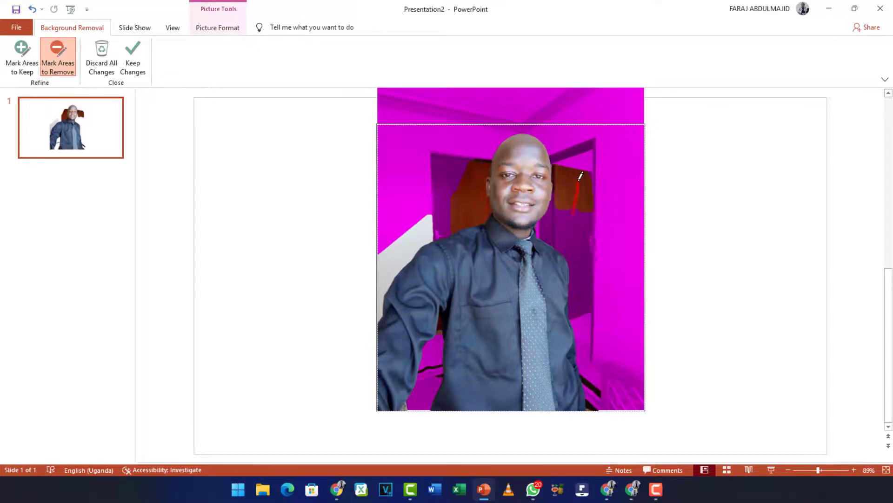
{"action": "left_click_drag", "start_coordinate": [431, 220], "coordinate": [389, 257]}
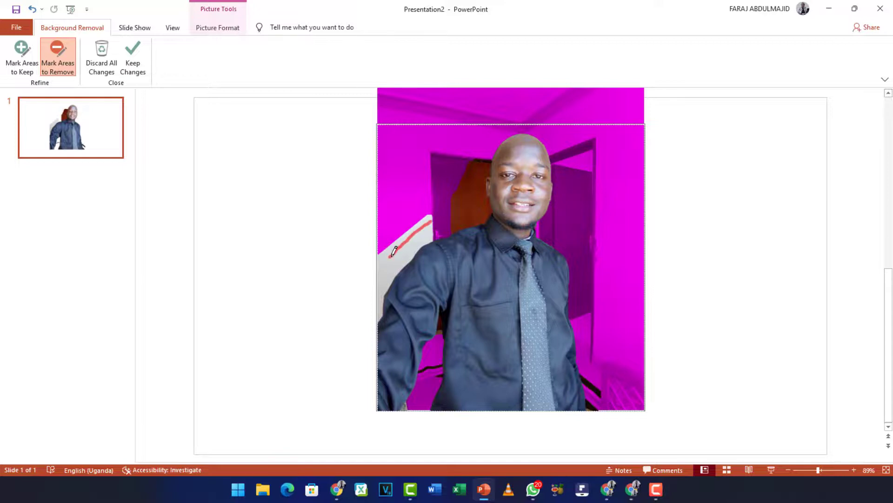
{"action": "left_click_drag", "start_coordinate": [454, 186], "coordinate": [477, 216]}
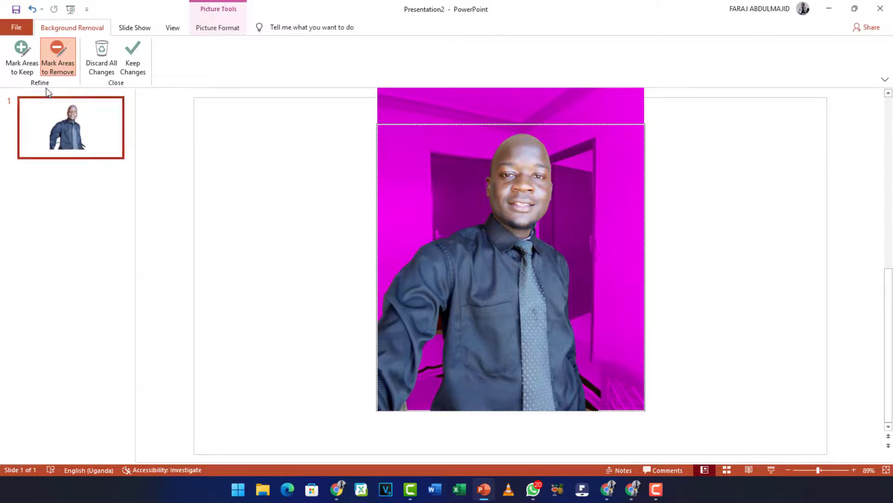
Keep the background removal changes and move the cut-out picture a little to the left on the slide.
{"action": "left_click", "coordinate": [132, 57]}
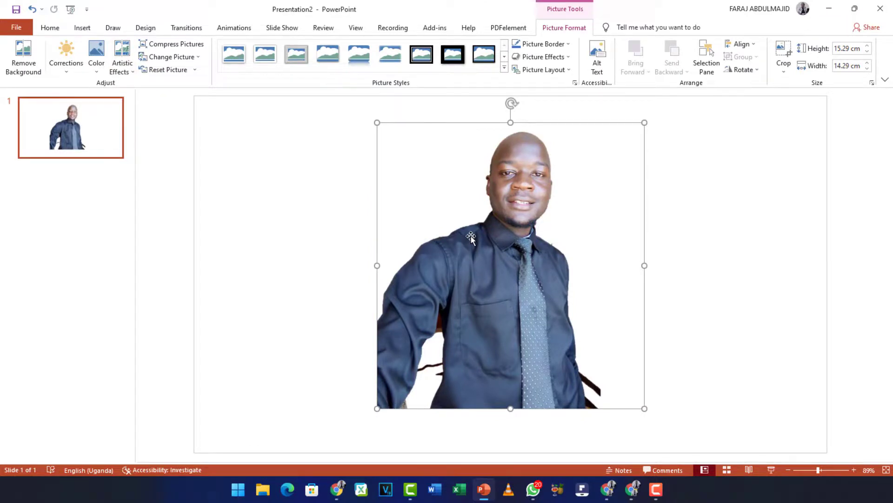
{"action": "left_click_drag", "start_coordinate": [502, 277], "coordinate": [463, 273]}
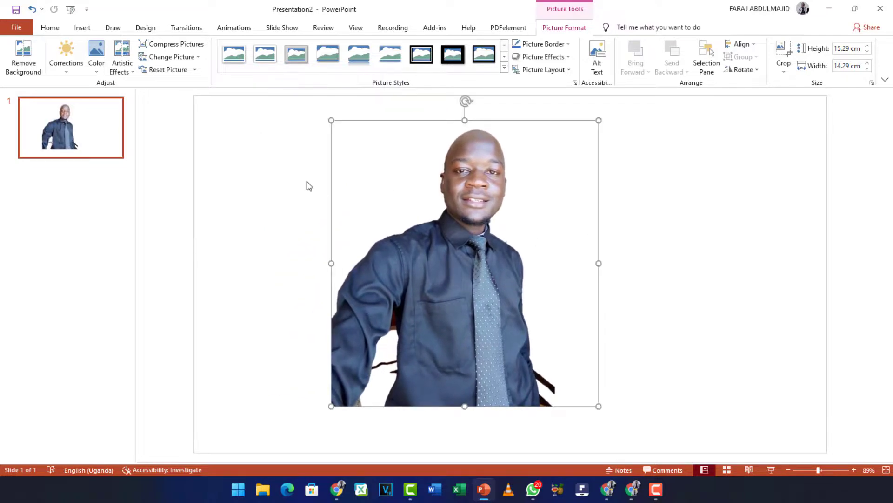